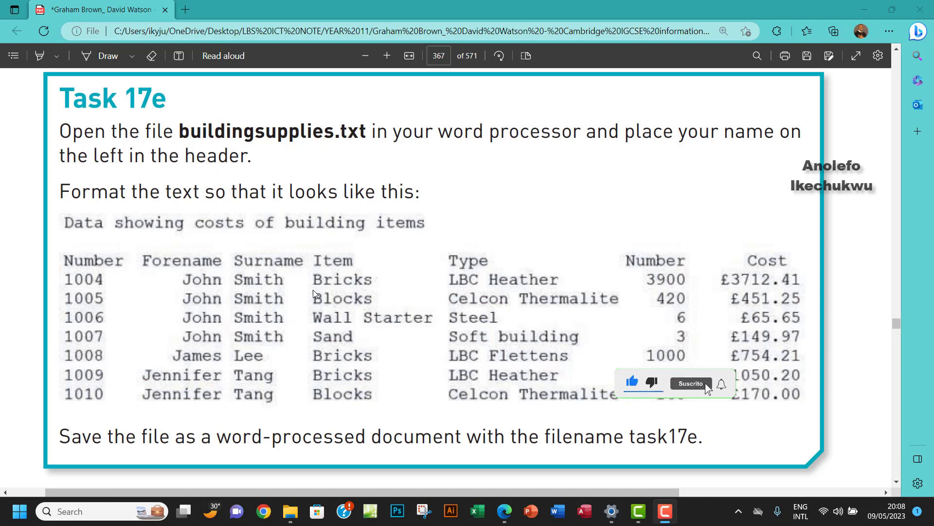
- From File Explorer's Chapter 17 folder, open buildingsupplies.txt with Word
left_click(290, 511)
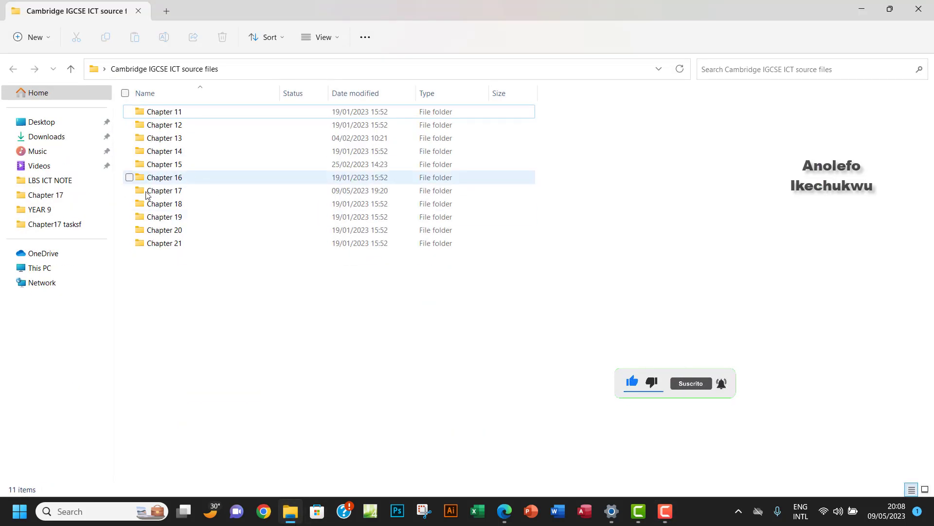
double_click(229, 190)
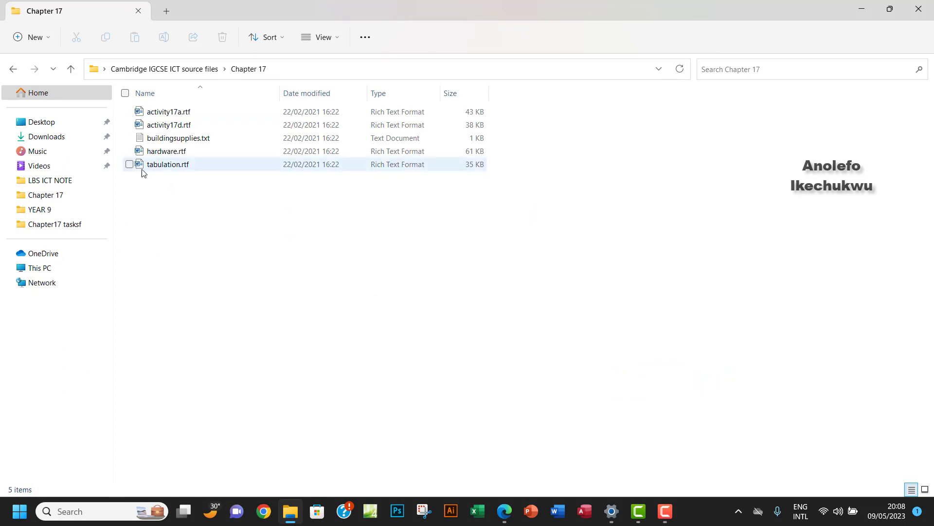
right_click(178, 138)
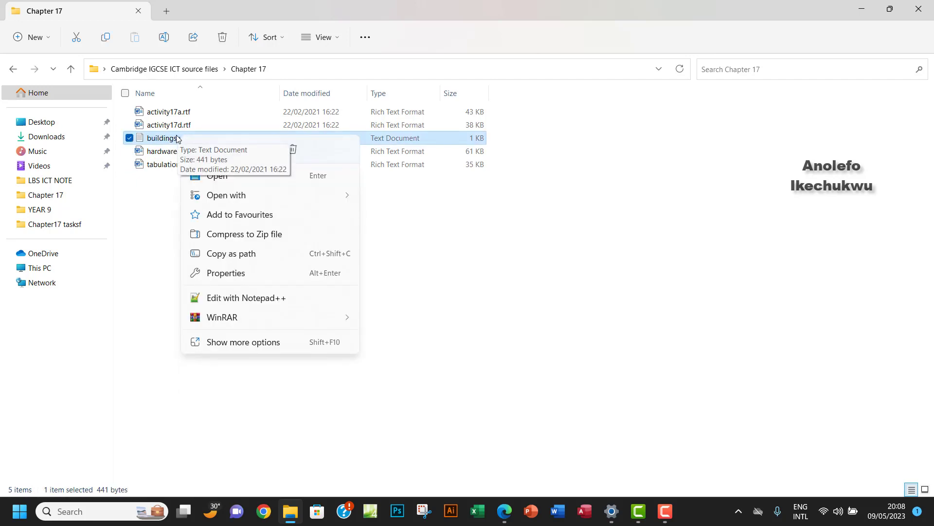
mouse_move(226, 195)
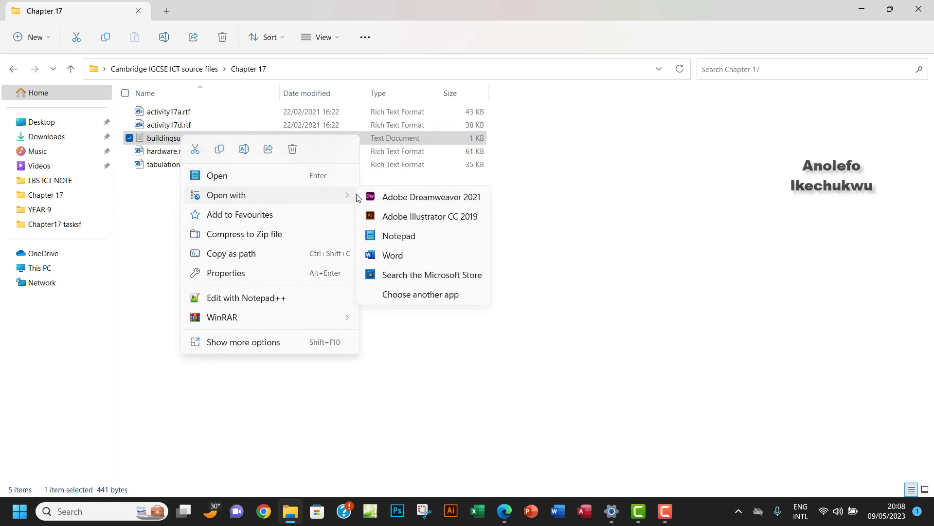
left_click(383, 255)
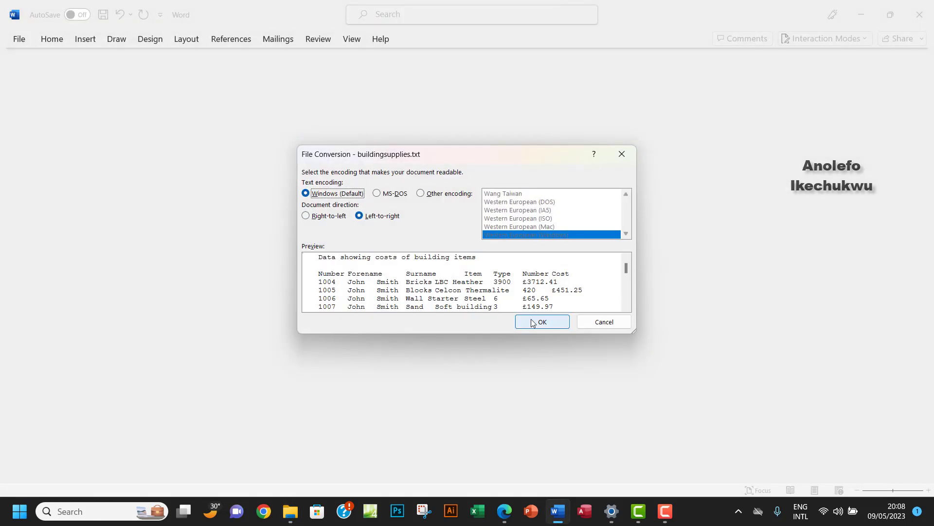
left_click(540, 321)
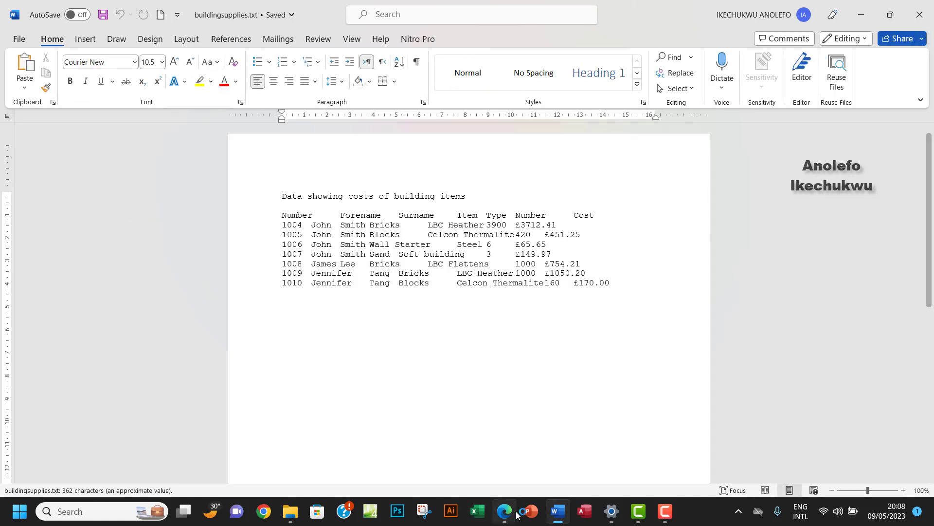
double_click(281, 168)
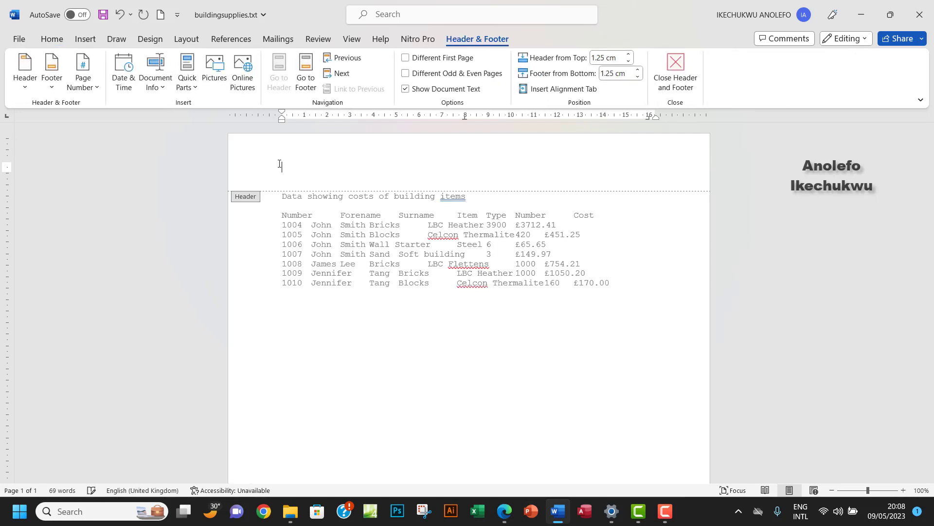
type("i")
type("Ikechukw")
type("u Anolefo")
double_click(353, 286)
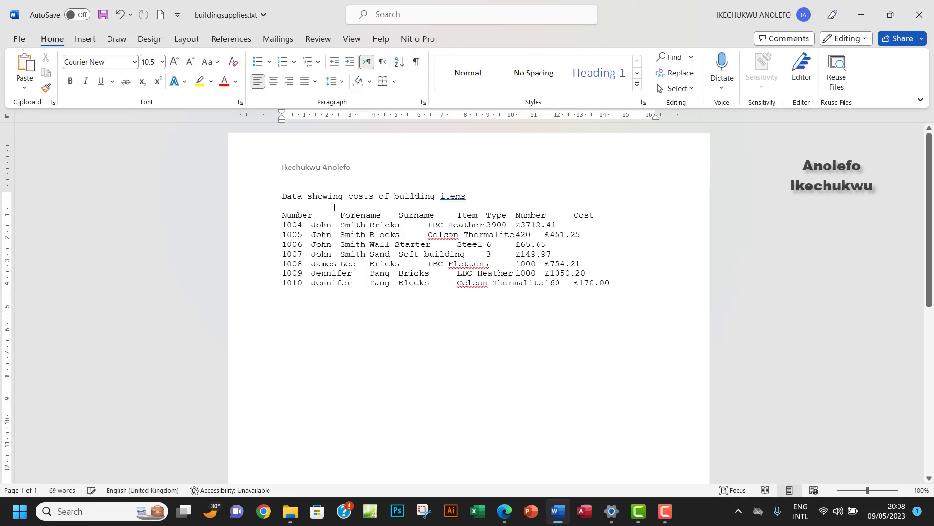
left_click(505, 511)
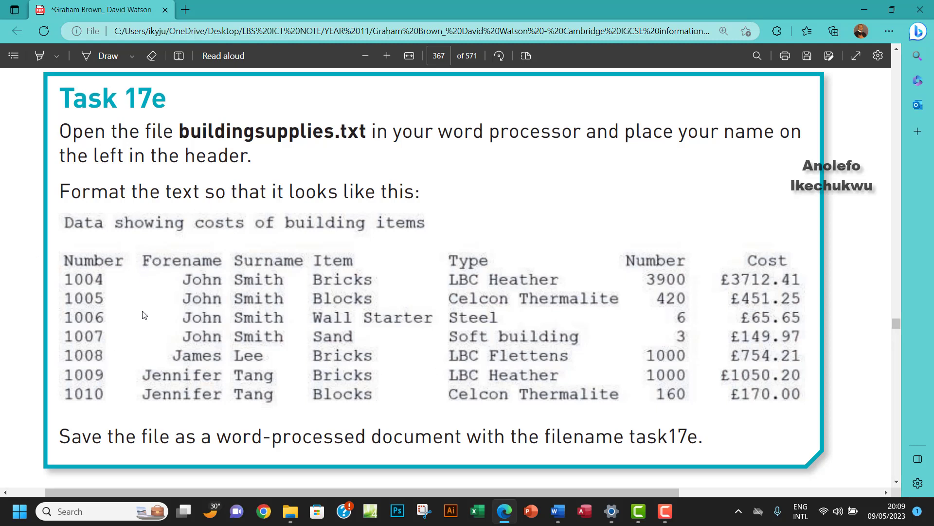
- Outline the sample table's Forename column in red with the Draw pen, then return to Word
left_click_drag(134, 241, 229, 417)
left_click_drag(232, 241, 229, 416)
left_click_drag(134, 249, 233, 242)
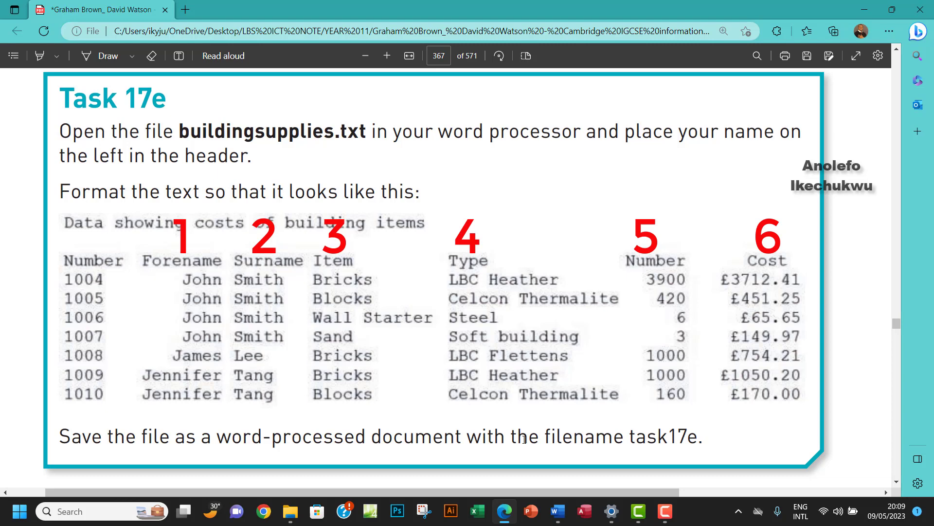
left_click(558, 511)
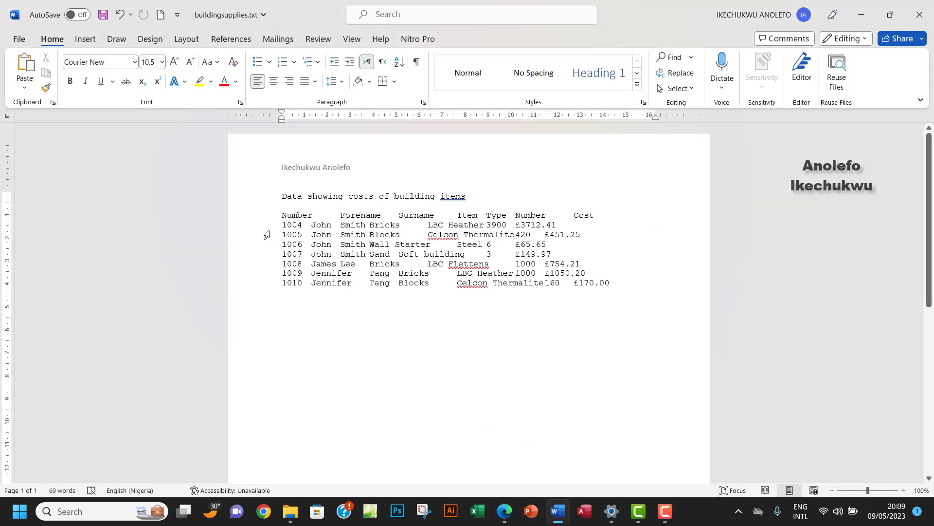
- Select the whole table and give it a right-aligned tab stop at 3.5 cm
left_click_drag(321, 216, 616, 289)
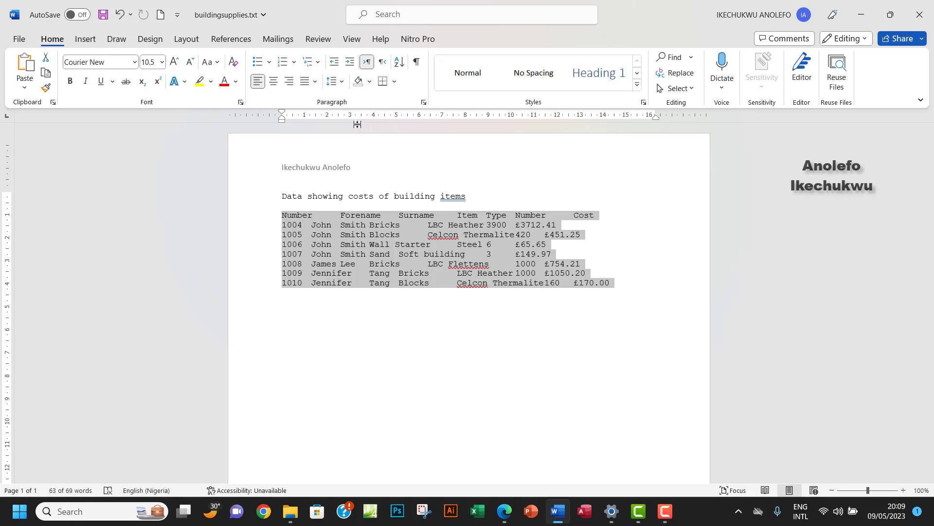
left_click(425, 102)
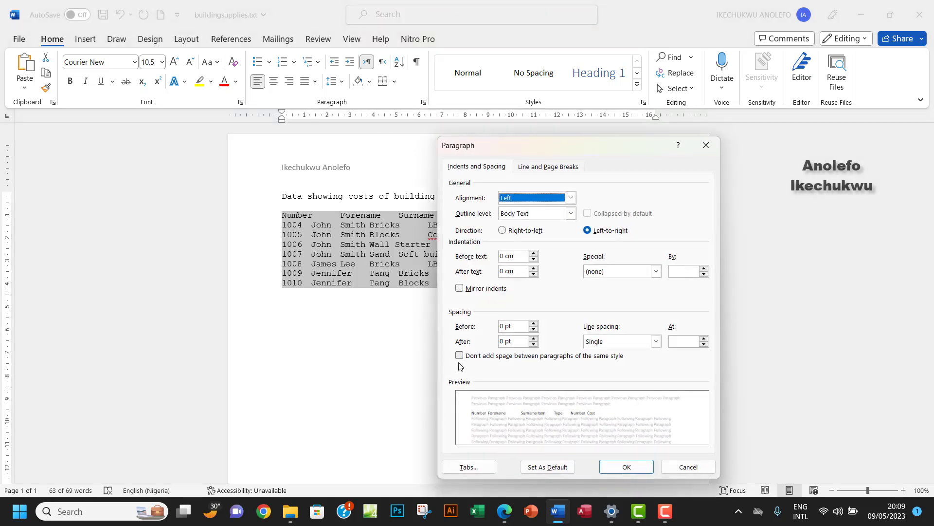
left_click(467, 468)
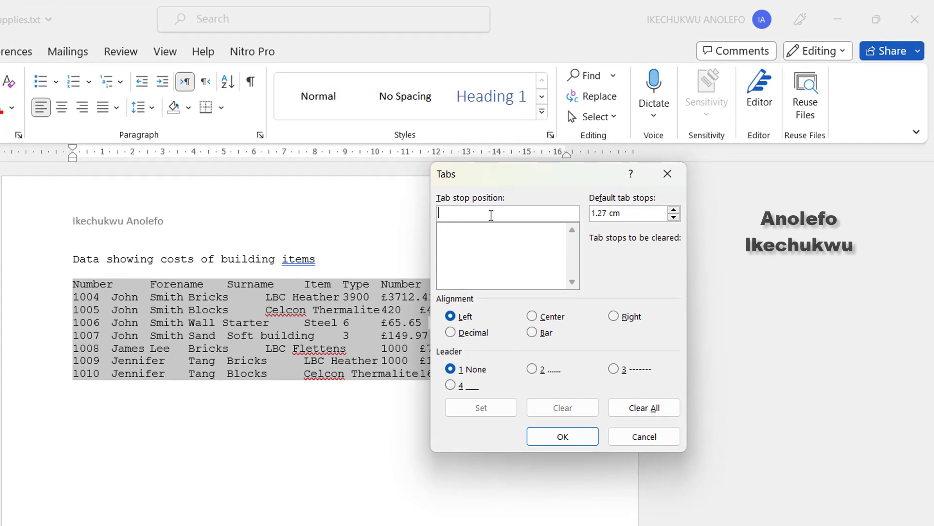
type("3.")
type("5")
left_click(613, 318)
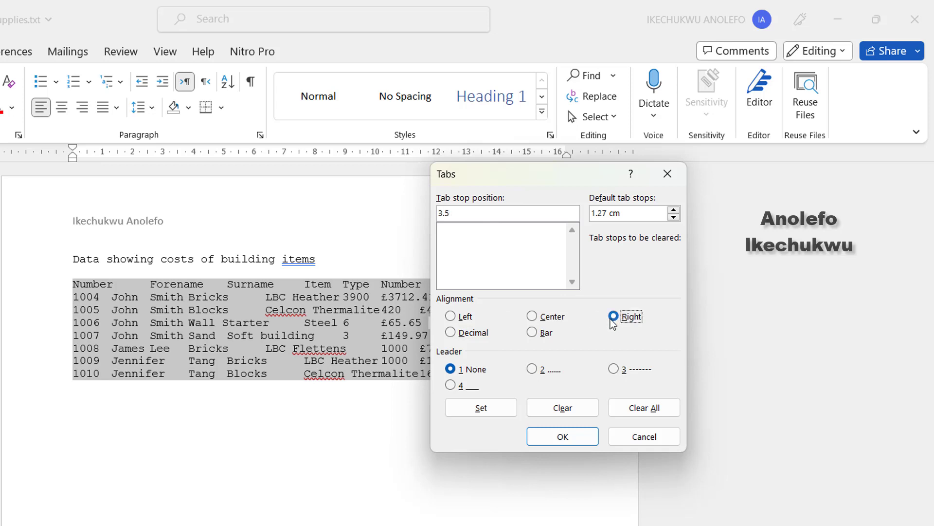
left_click(493, 414)
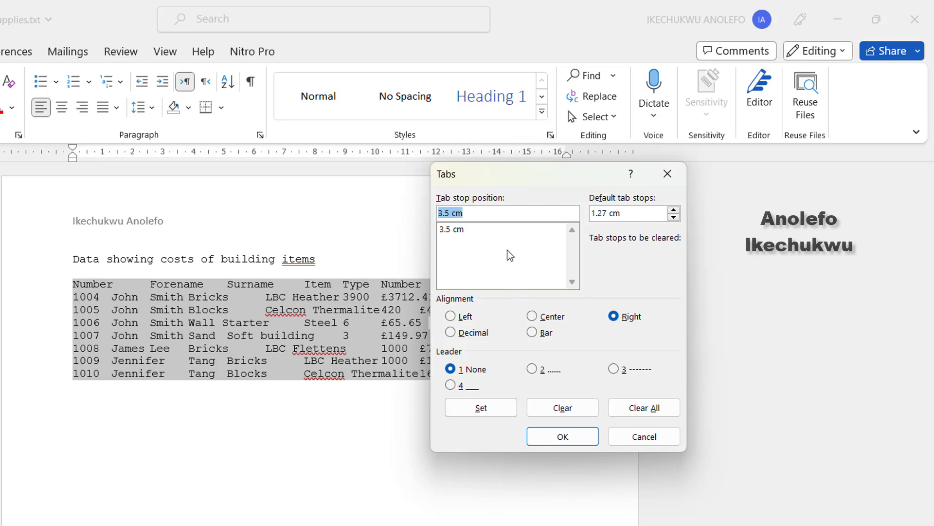
left_click(575, 443)
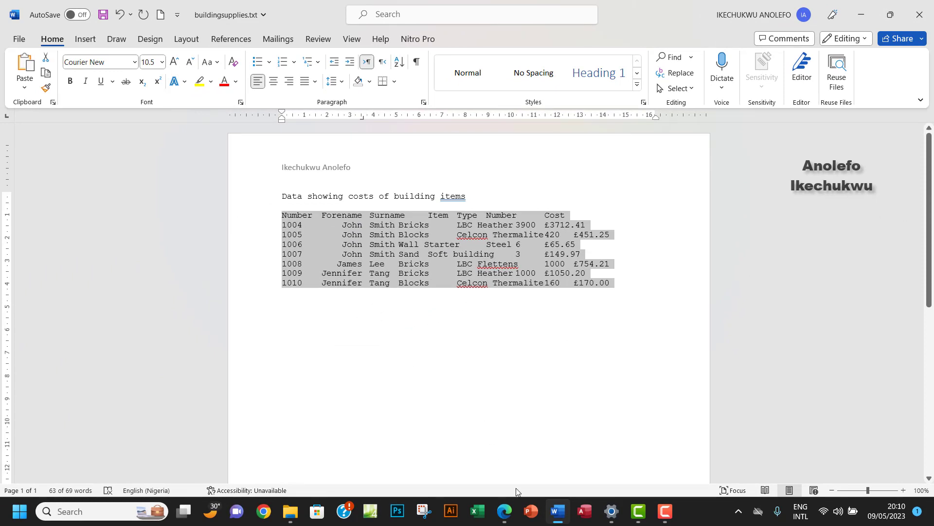
- Glance at the sample layout in Edge and come back to Word
left_click(505, 511)
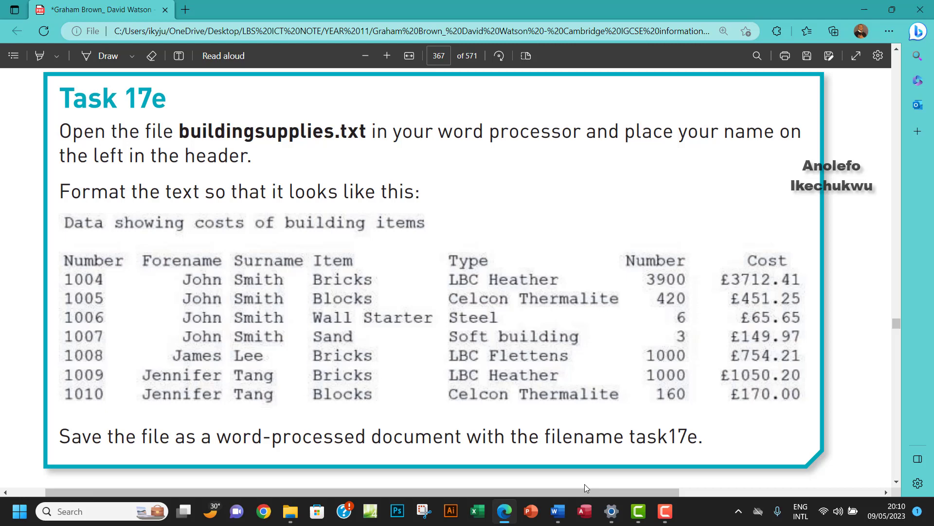
left_click(558, 511)
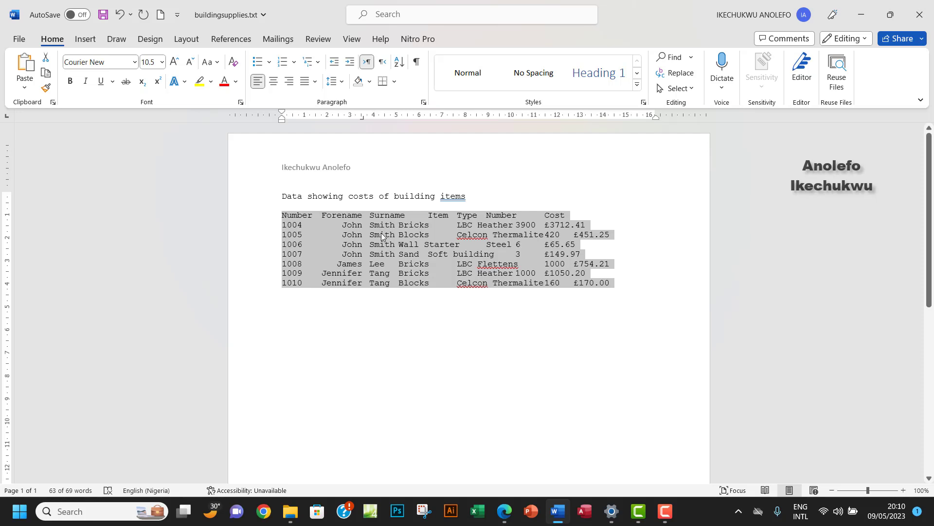
- Add a left-aligned tab stop at 3.75 cm to the table
left_click(424, 102)
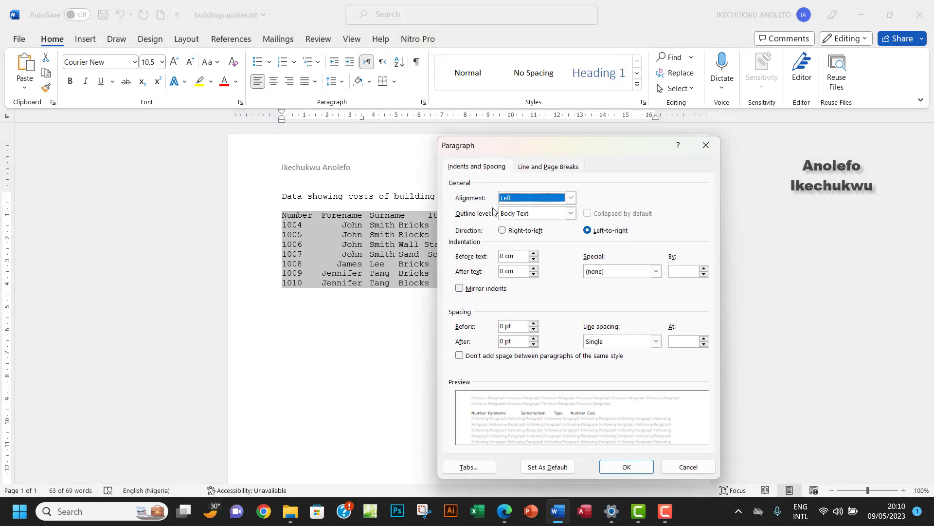
left_click(478, 464)
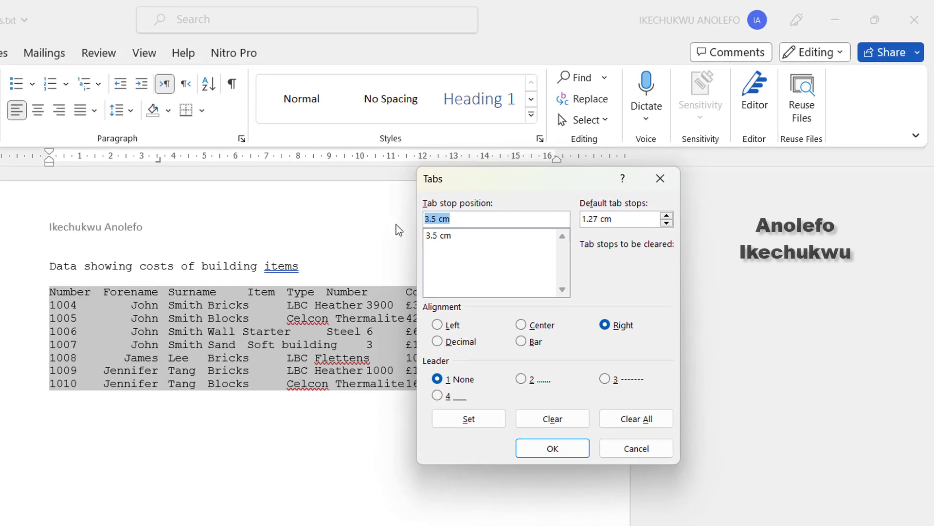
type("3.")
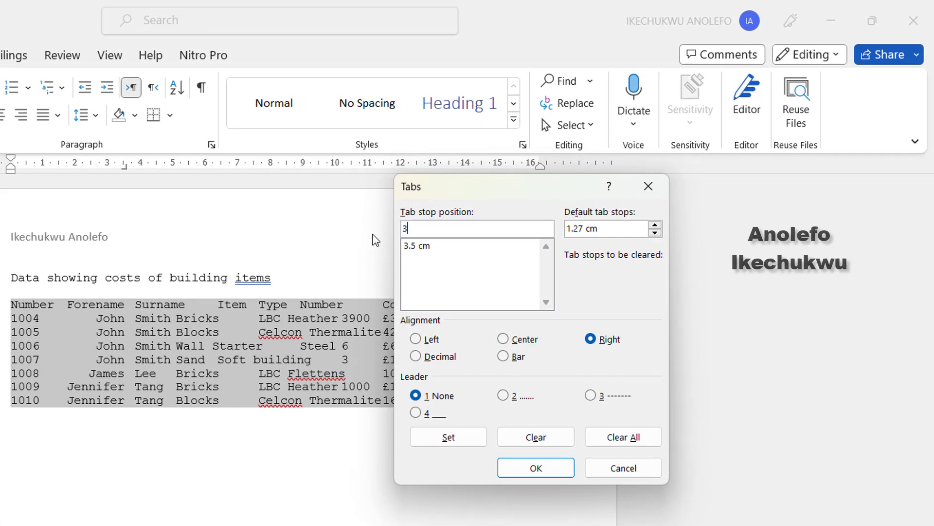
type("3")
key("BackSpace")
type("75")
left_click(416, 340)
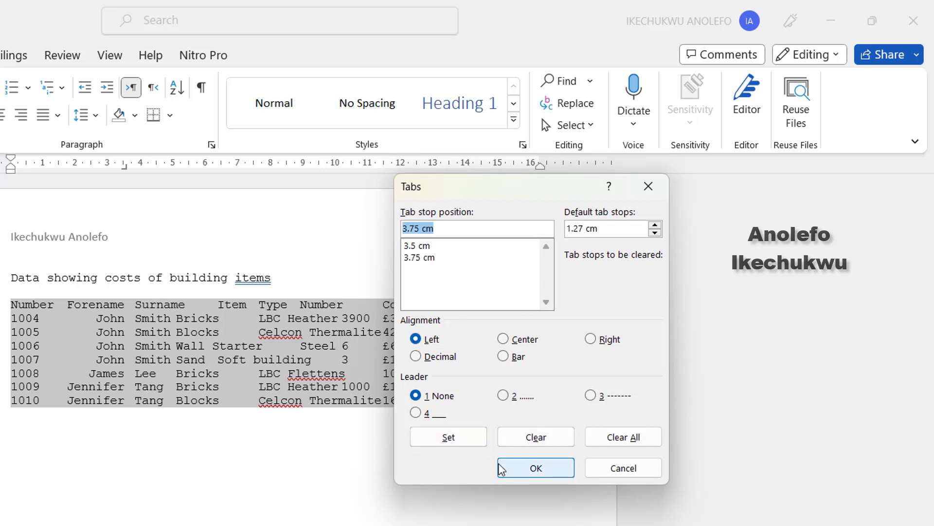
left_click(501, 469)
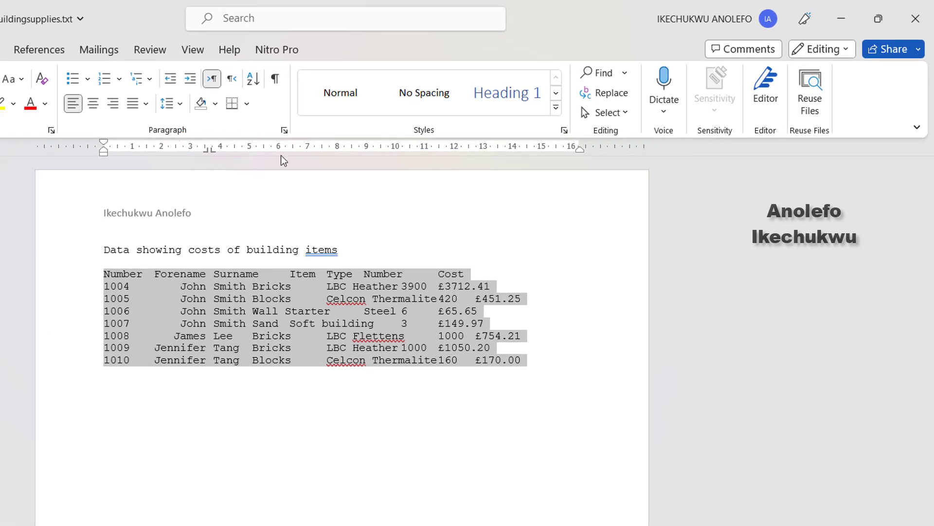
- Add left-aligned tab stops at 5.5 cm and 8.5 cm to the table
left_click(287, 131)
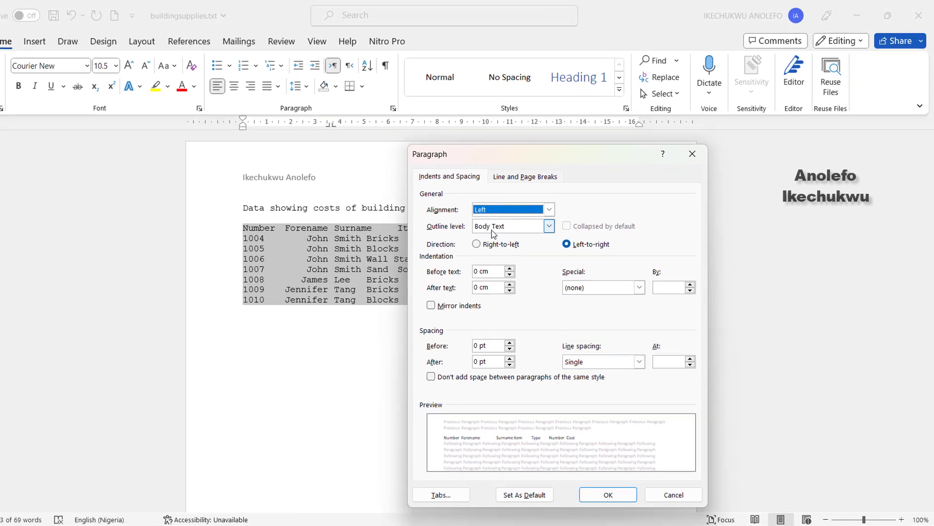
left_click(449, 485)
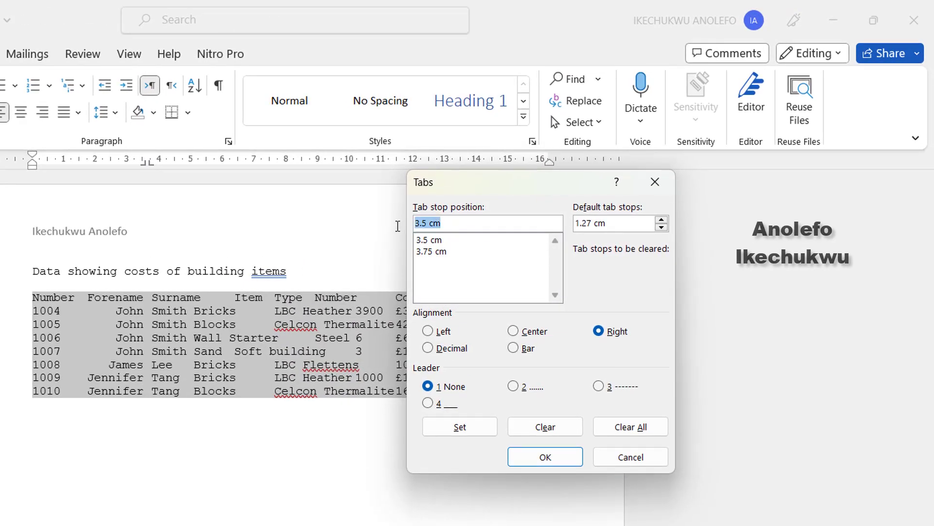
type("5.5")
left_click(427, 331)
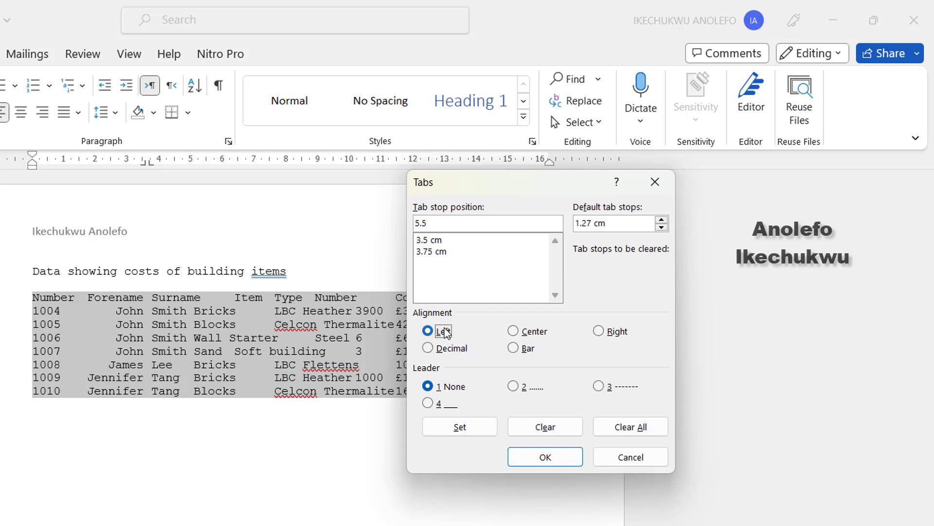
left_click(477, 432)
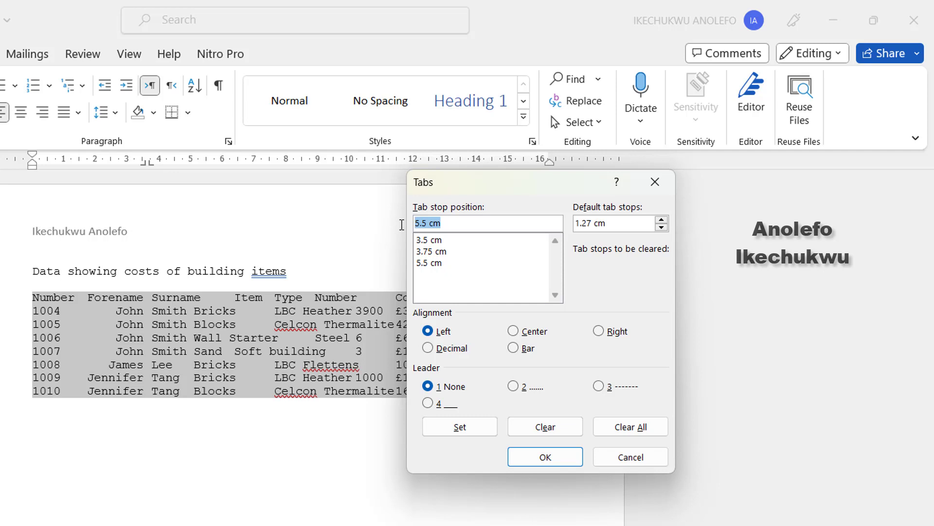
type("8.5")
left_click(484, 429)
type("13.75")
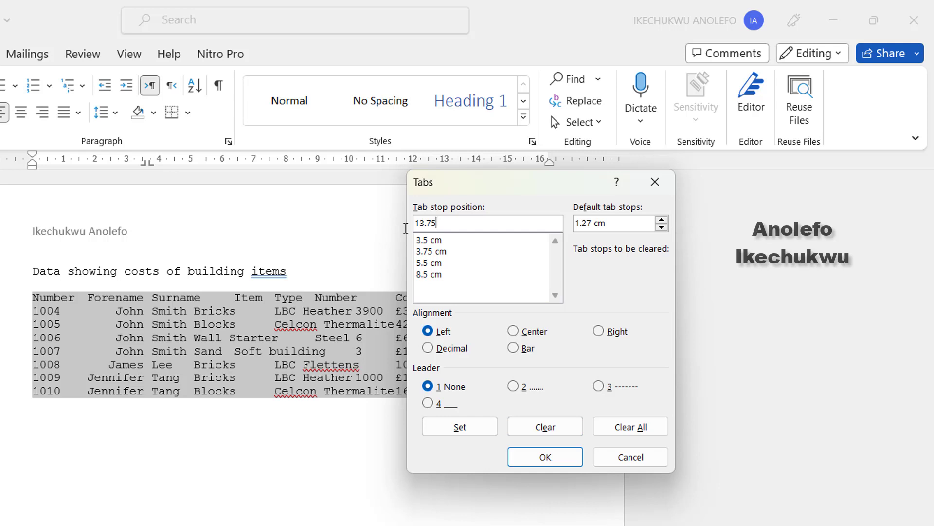
- Add decimal tab stops at 13.75 cm and 16 cm to the table
mouse_move(517, 189)
left_mouse_down()
mouse_move(198, 224)
mouse_move(150, 210)
left_mouse_up()
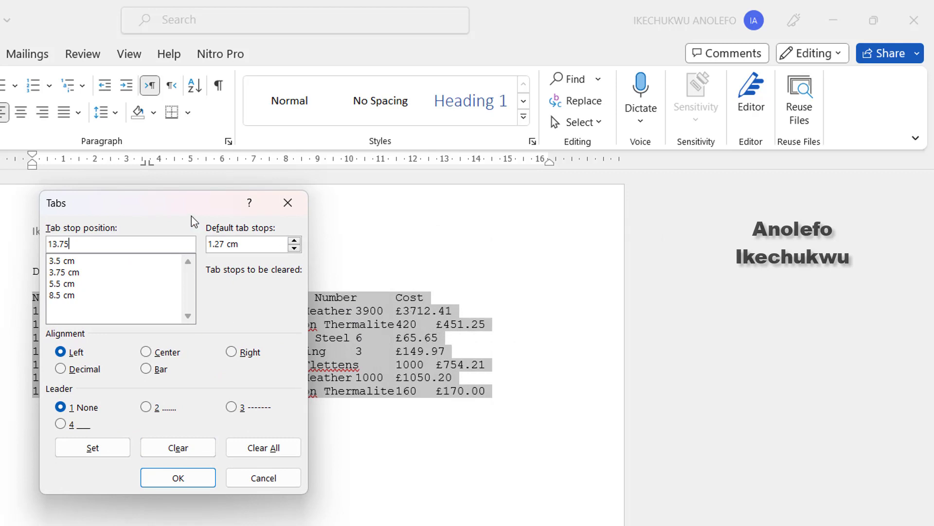
left_click_drag(173, 214, 505, 200)
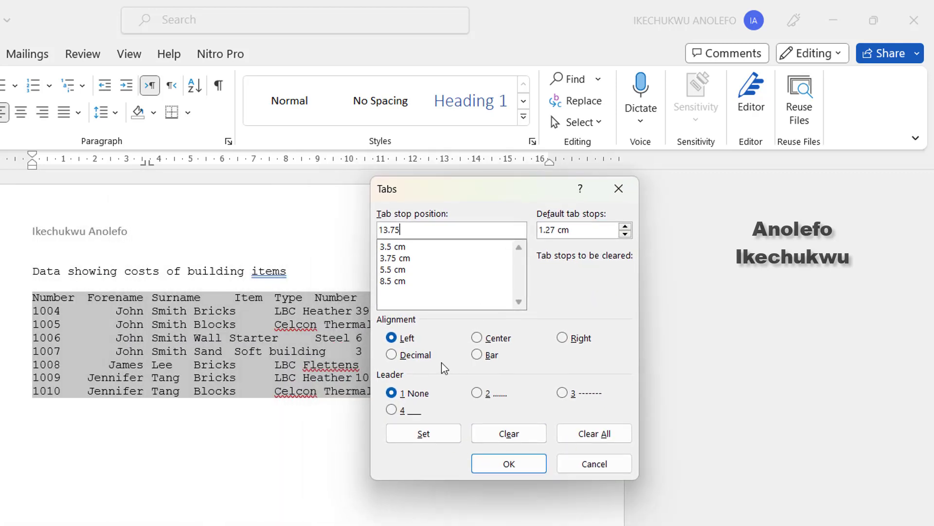
left_click(392, 355)
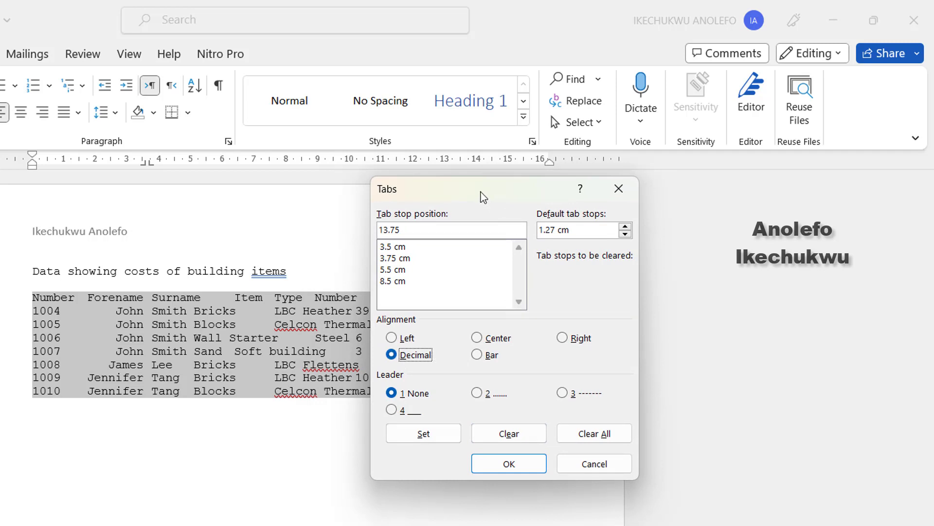
left_click_drag(484, 197, 624, 208)
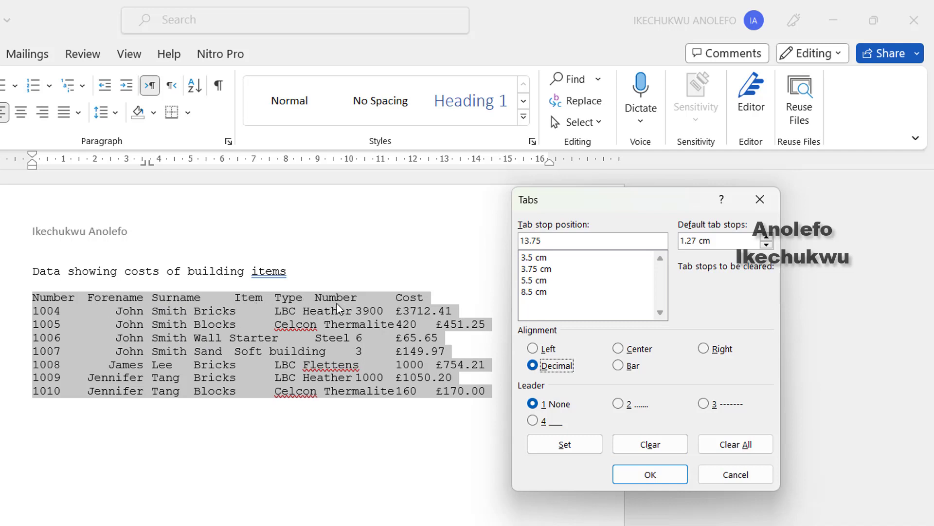
mouse_move(640, 214)
left_mouse_down()
mouse_move(607, 258)
mouse_move(259, 293)
mouse_move(217, 264)
left_mouse_up()
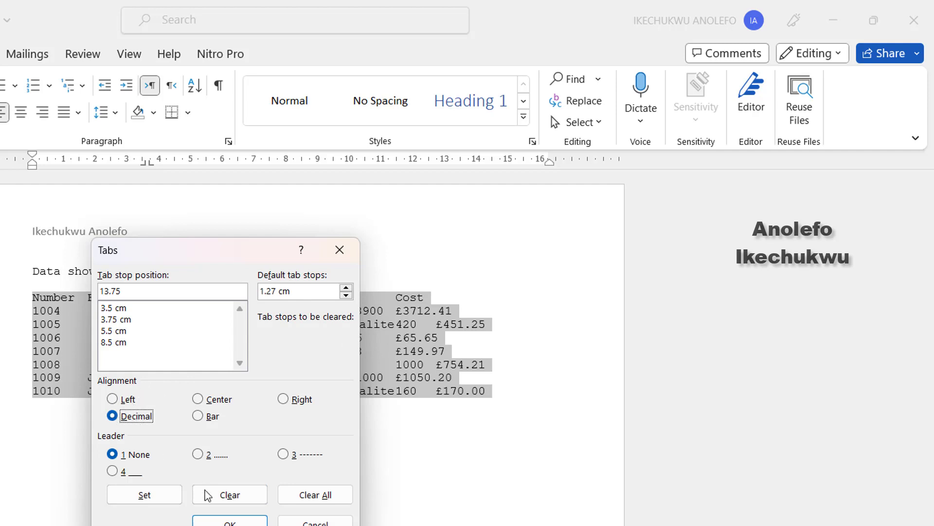
left_click(148, 495)
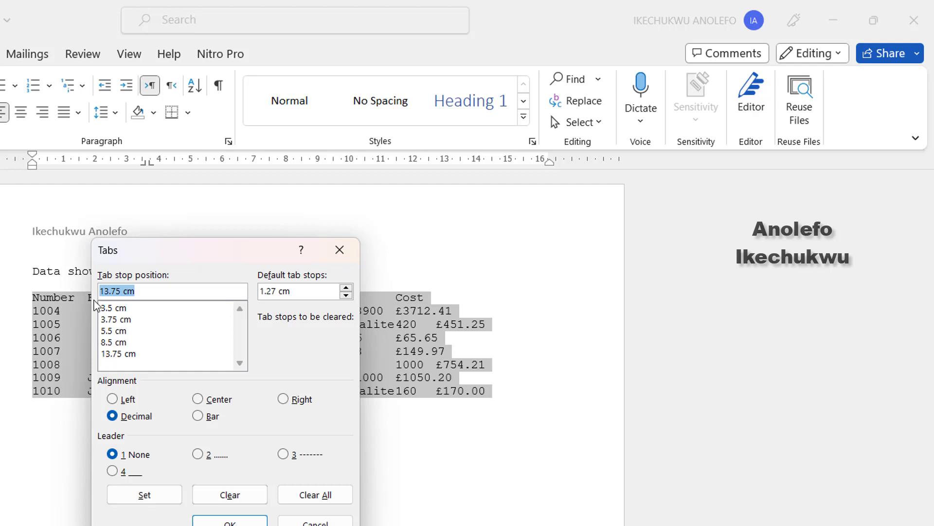
type("16")
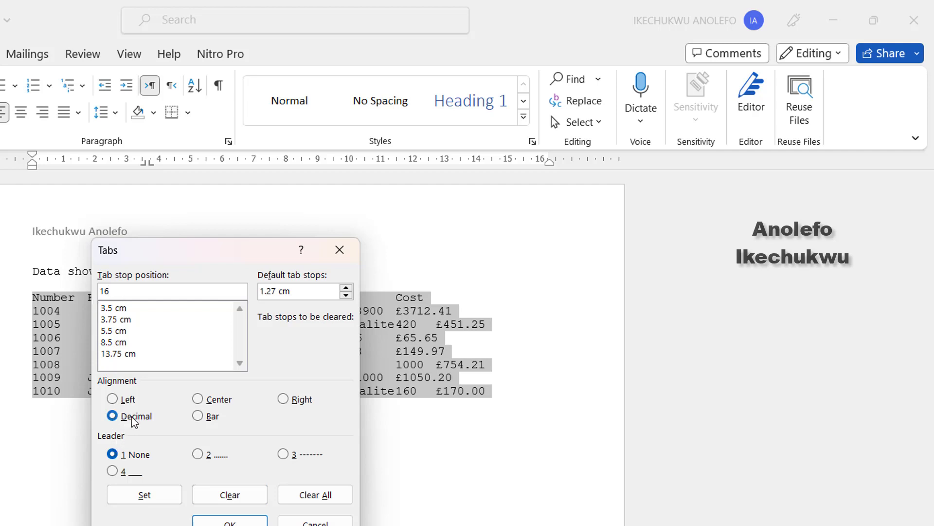
left_click(144, 498)
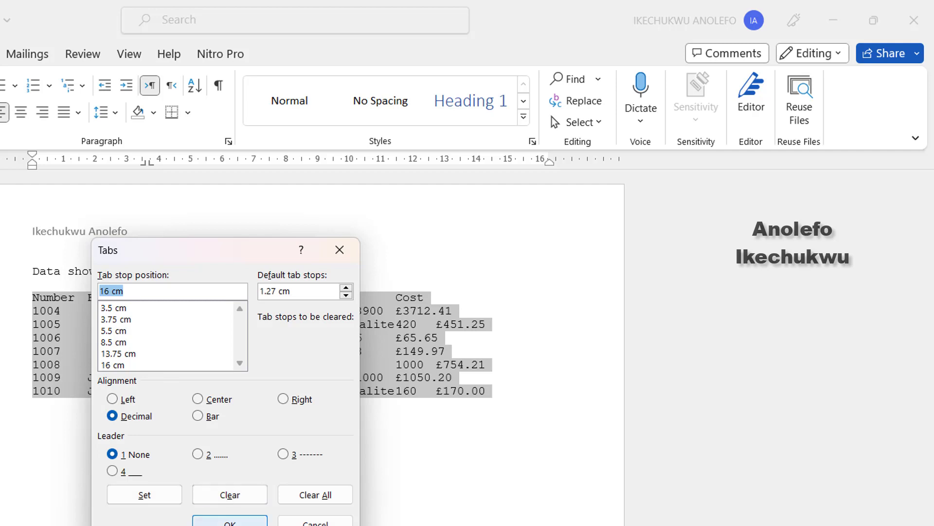
left_click(230, 520)
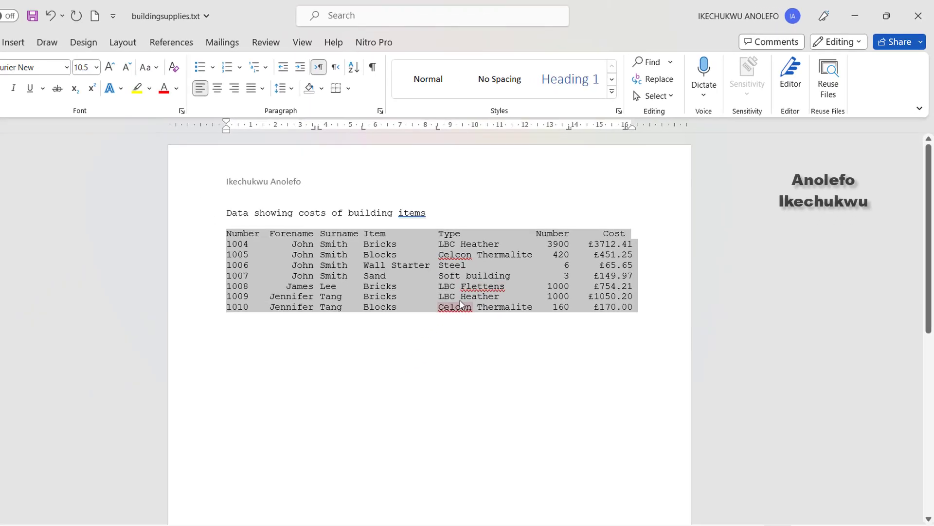
- Deselect the table and compare it with the Task 17e layout in Edge
left_click(450, 254)
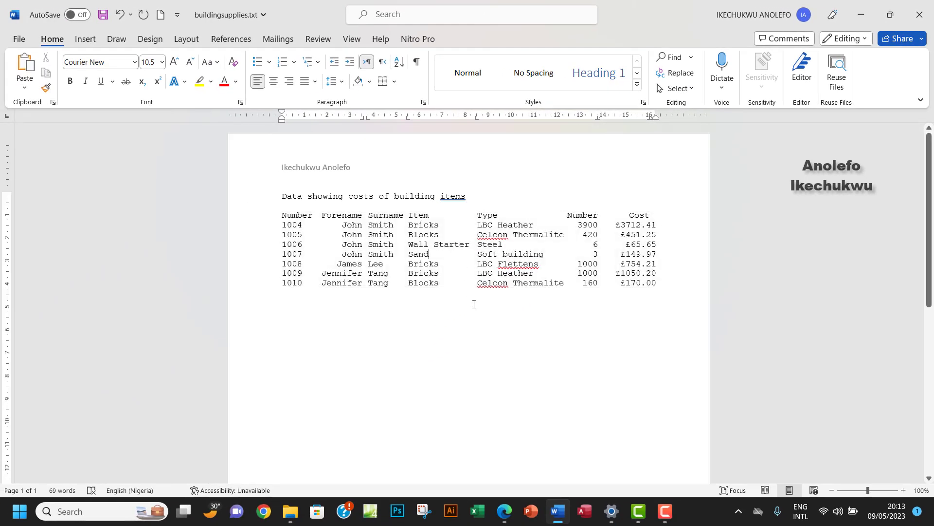
left_click(504, 511)
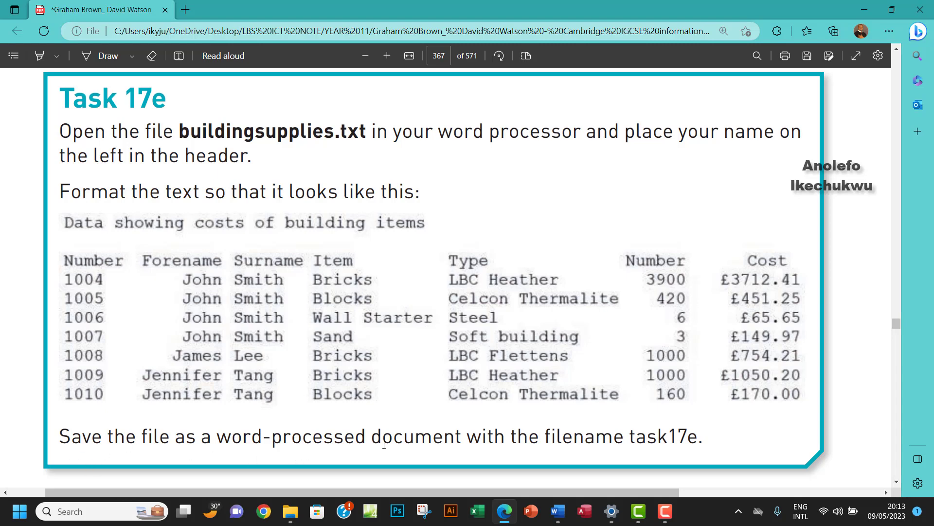
- Start Save As and browse to the Chapter17 tasksf folder on the Desktop
left_click(559, 512)
left_click(21, 42)
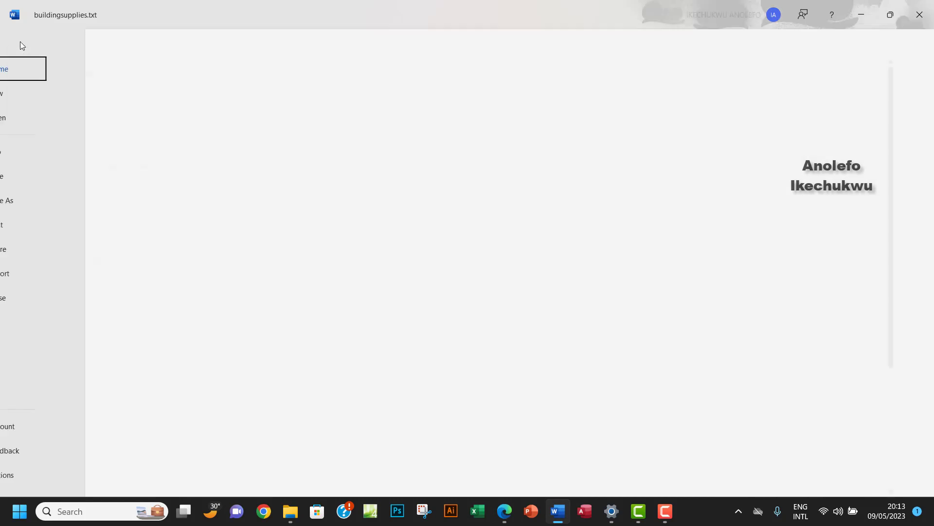
left_click(49, 204)
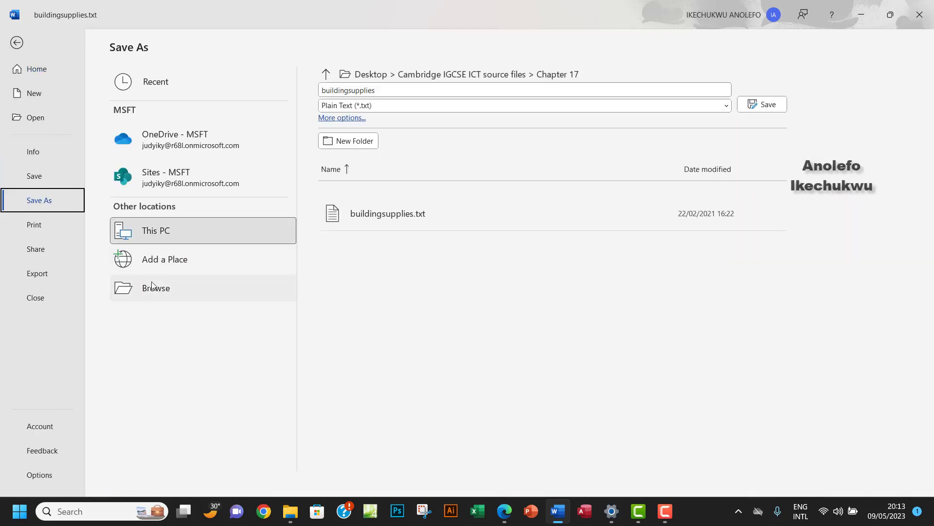
left_click(179, 280)
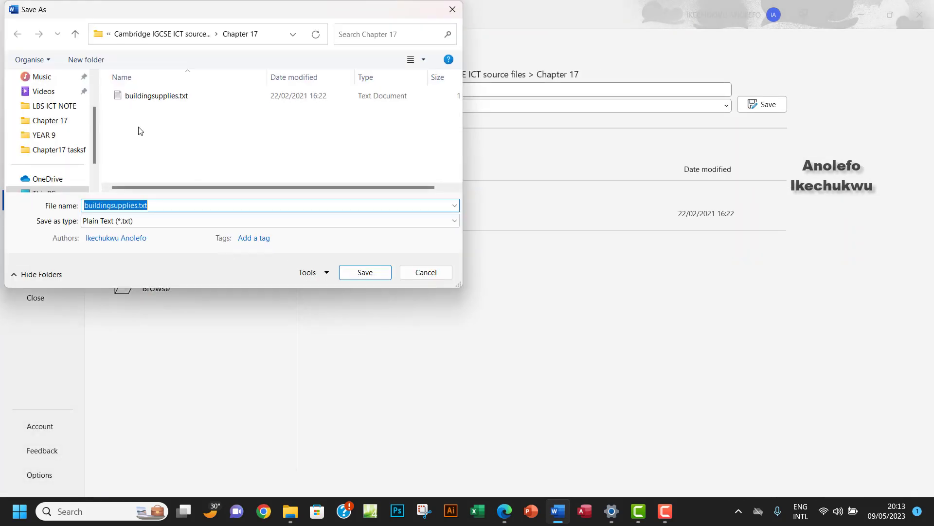
left_click(74, 34)
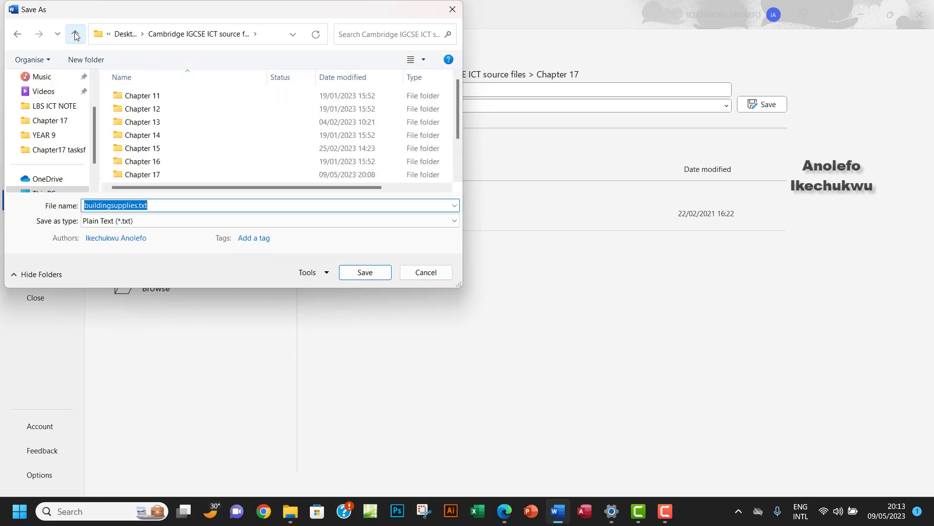
left_click(74, 34)
double_click(141, 109)
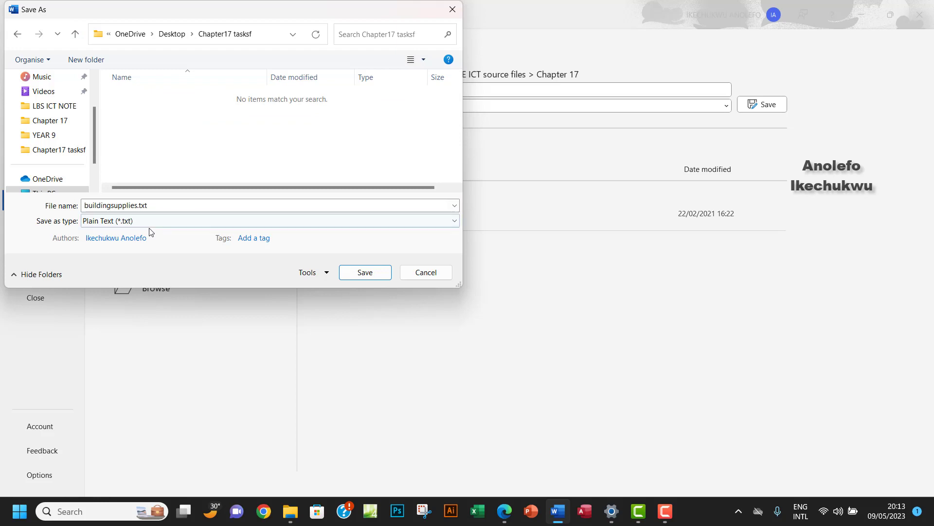
- Set the file type to Word Document (*.docx) and name it 'task 17e'
left_click(136, 222)
left_click(117, 232)
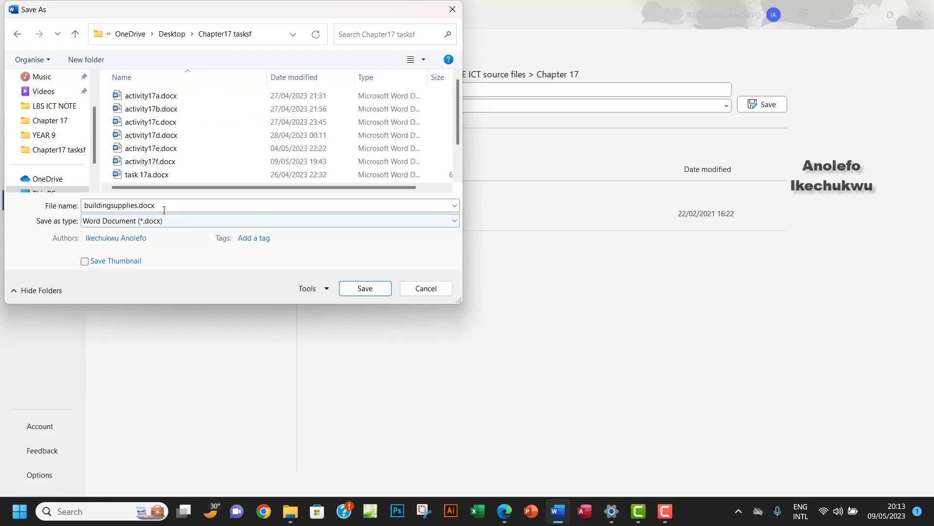
left_click(198, 206)
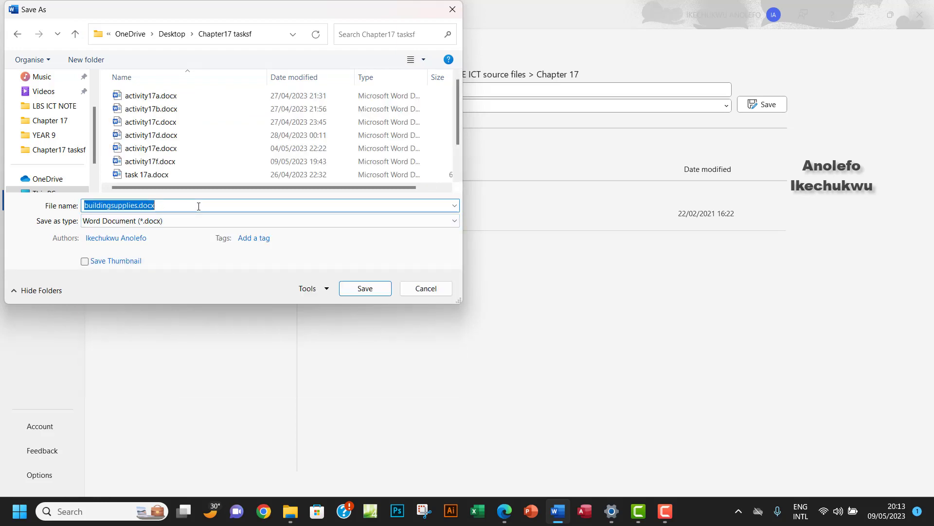
type("task 1")
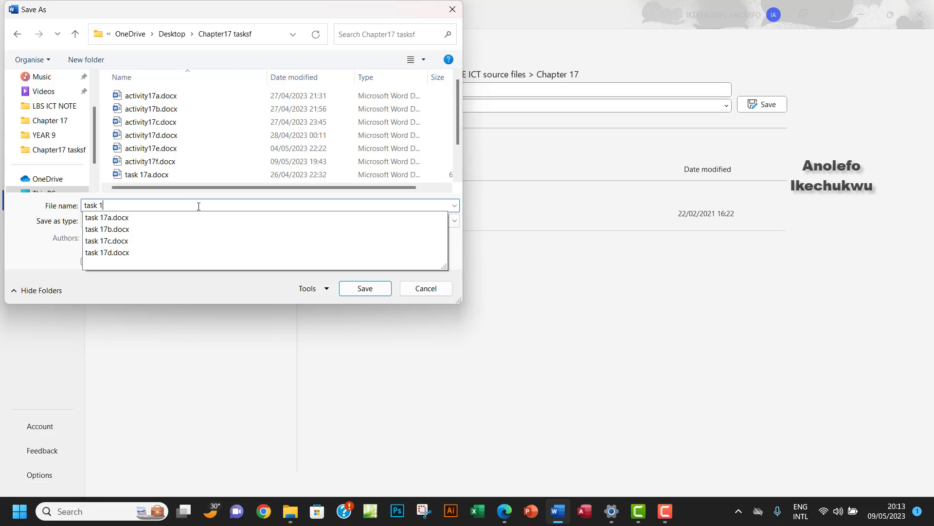
type("7e")
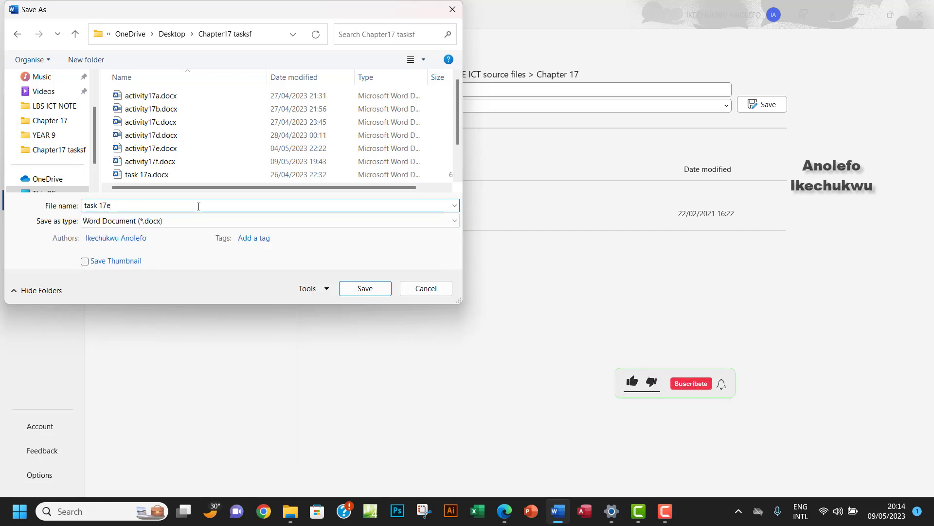
left_click(357, 291)
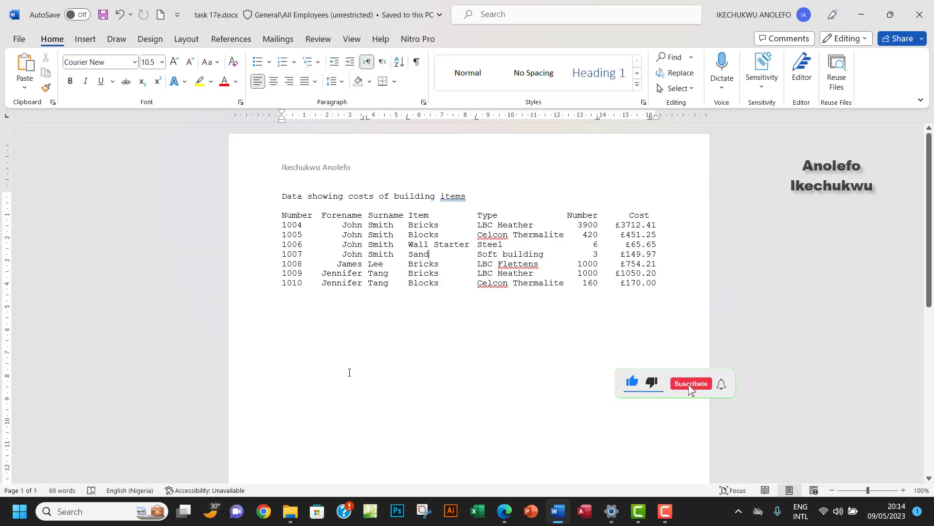